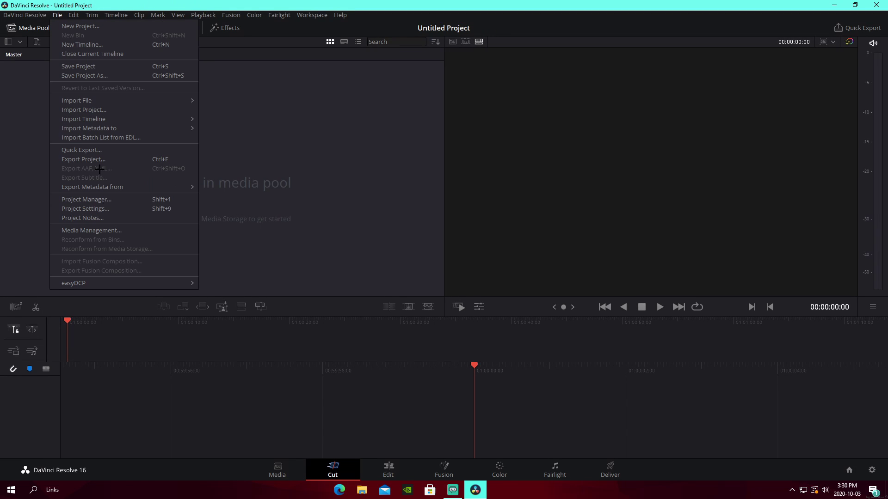
# - Set the timeline to 60 fps and video format to HD 720p 60, keeping 1920 x 1080 HD, and save
pyautogui.click(93, 173)
pyautogui.click(443, 169)
pyautogui.click(430, 269)
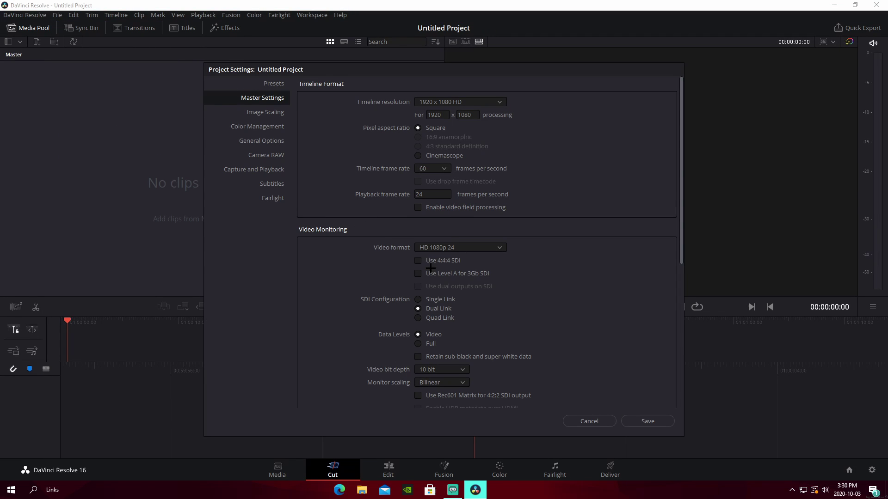
pyautogui.click(462, 246)
pyautogui.scroll(8, 456, 334)
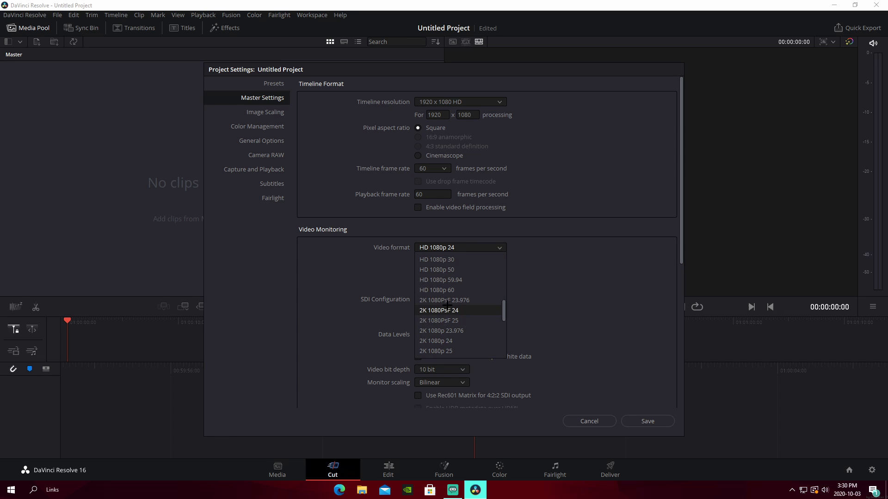
pyautogui.click(451, 351)
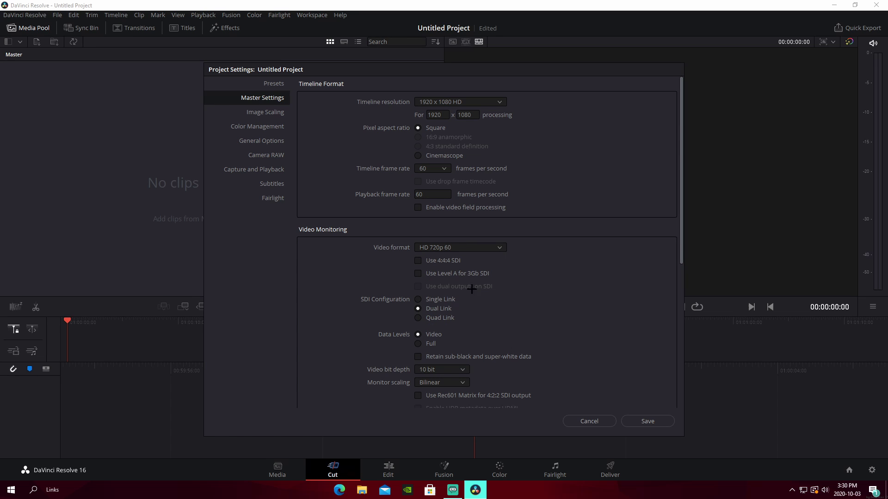
pyautogui.click(463, 100)
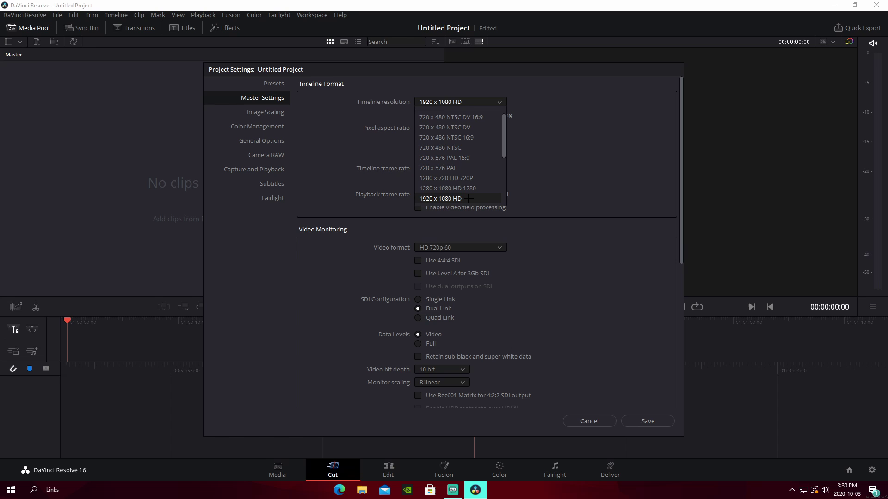
pyautogui.click(512, 202)
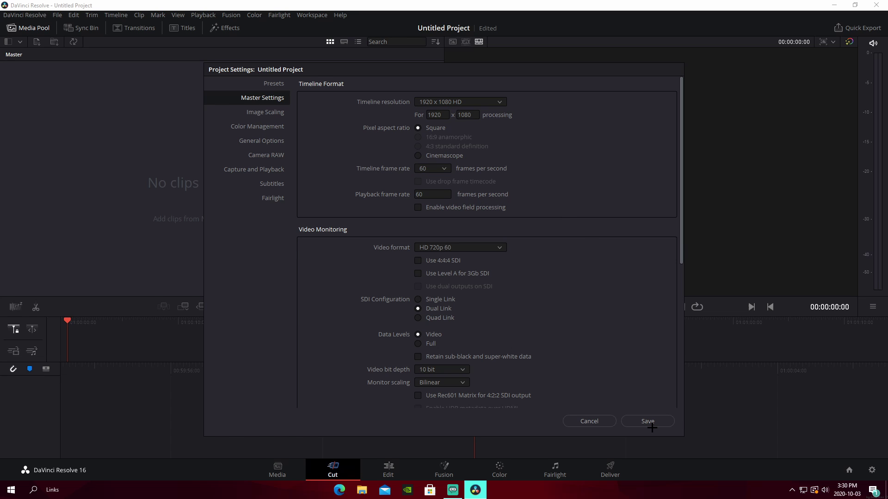
pyautogui.click(629, 421)
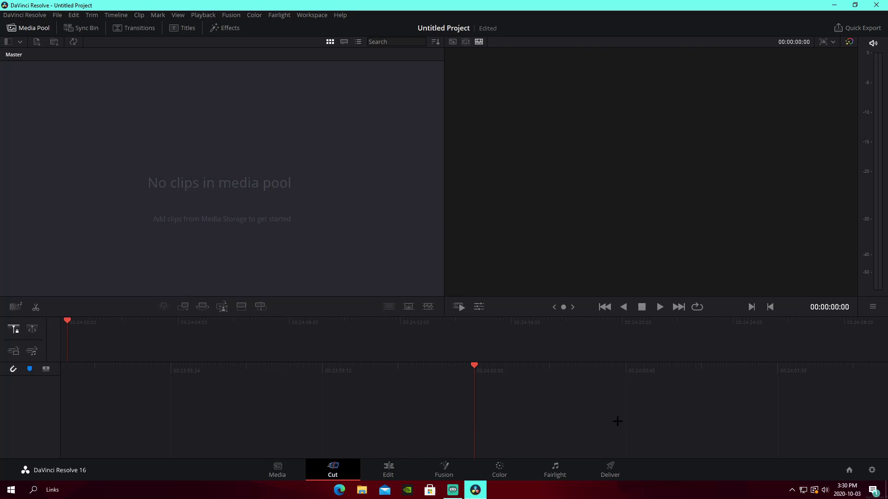
# - Switch to the Edit page and open the Cinematics Fortnite folder in File Explorer
pyautogui.click(411, 462)
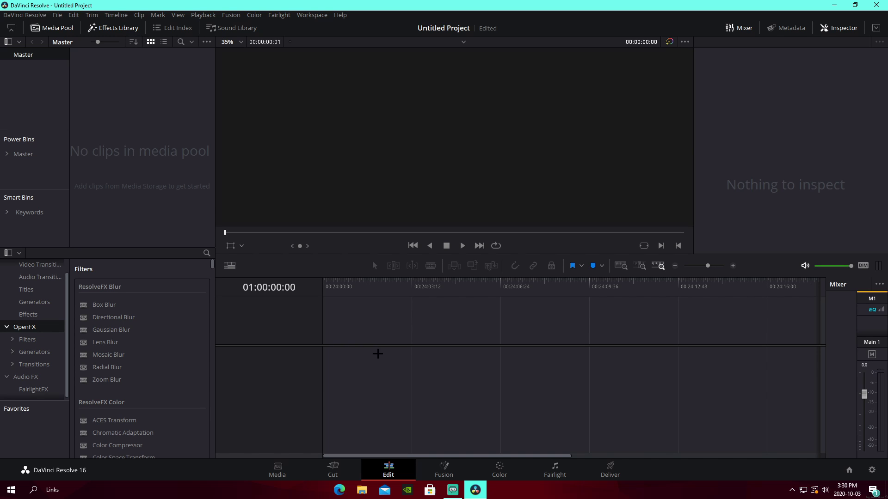
pyautogui.click(365, 492)
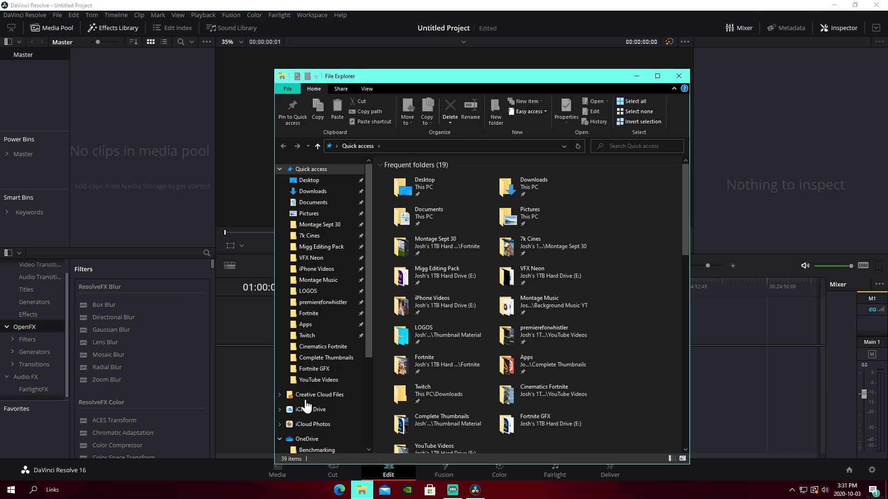
pyautogui.click(307, 347)
pyautogui.scroll(-6, 562, 394)
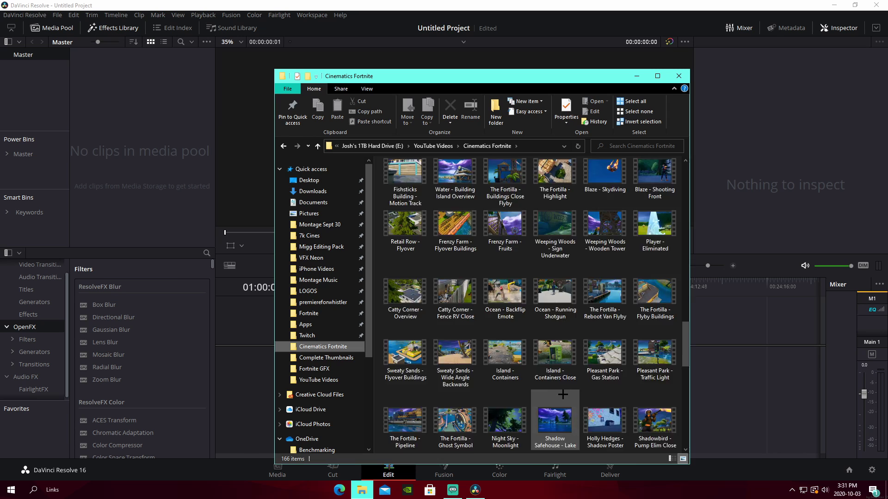
pyautogui.scroll(-10, 562, 394)
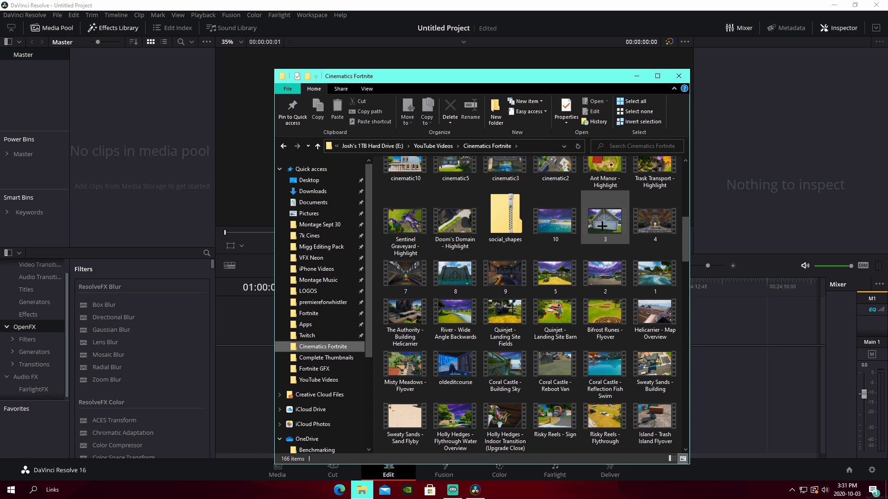
# - Import clip 3 into the Media Pool, accept the frame-rate prompt, and place 3.mp4 on a timeline
pyautogui.moveTo(602, 225); pyautogui.dragTo(135, 188)
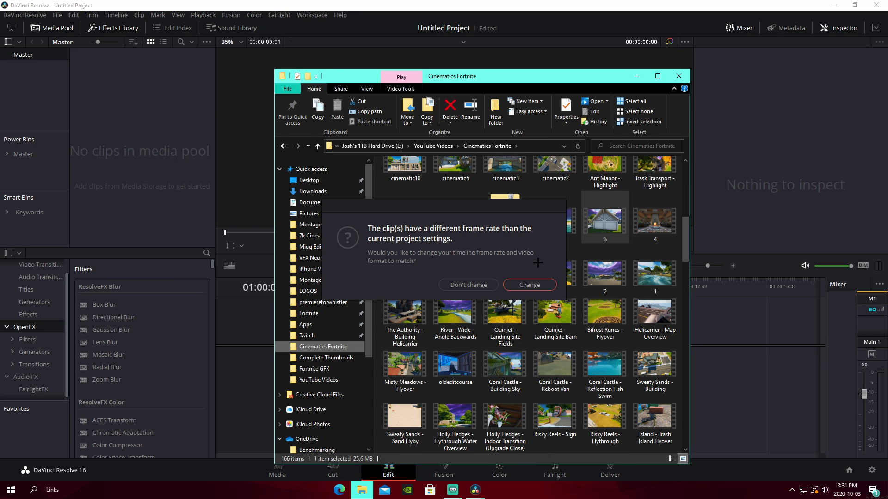
pyautogui.click(469, 285)
pyautogui.click(679, 76)
pyautogui.moveTo(106, 92); pyautogui.dragTo(377, 372)
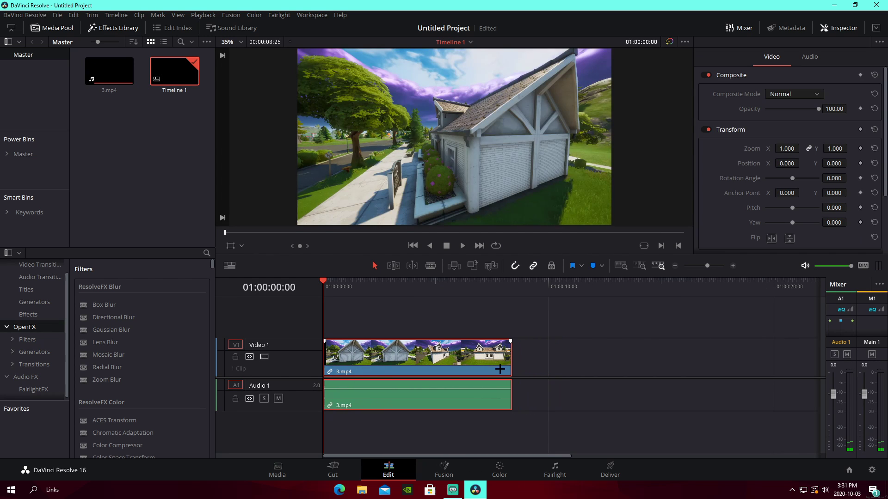
# - Trim the clip's end and retime it faster to 156%, then play it back
pyautogui.moveTo(513, 362); pyautogui.dragTo(425, 365)
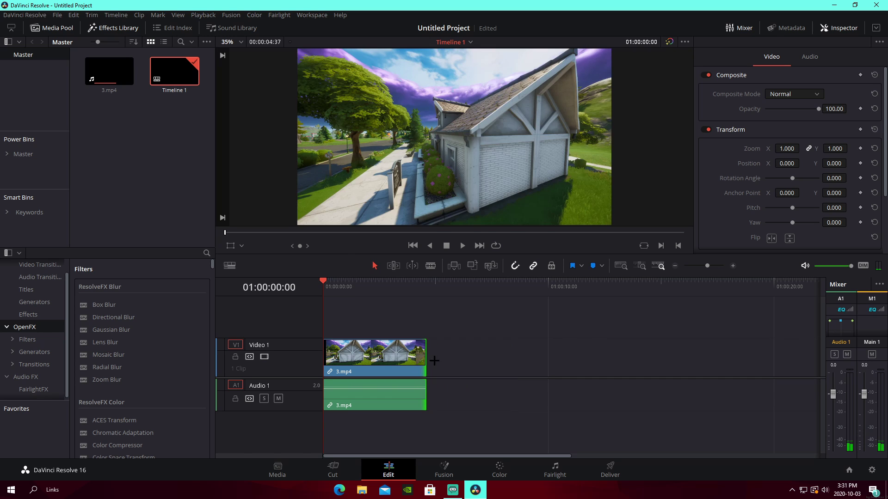
pyautogui.rightClick(392, 360)
pyautogui.click(428, 194)
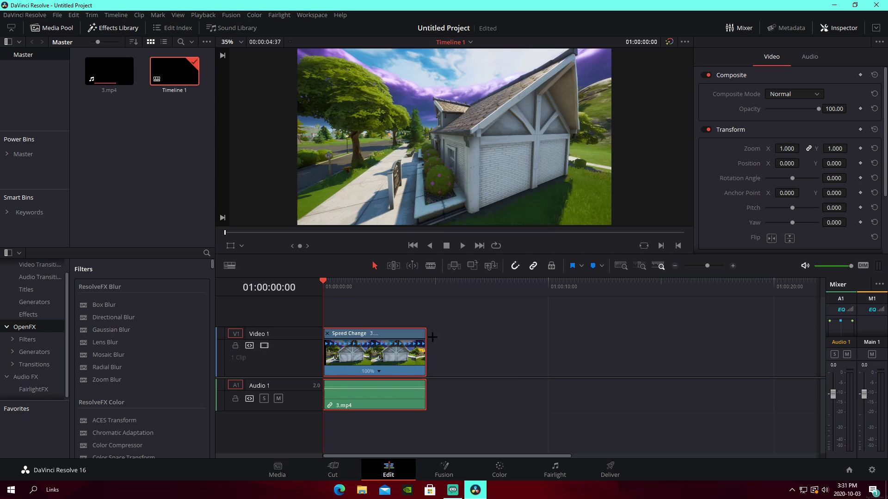
pyautogui.moveTo(426, 331); pyautogui.dragTo(389, 331)
pyautogui.press('space')
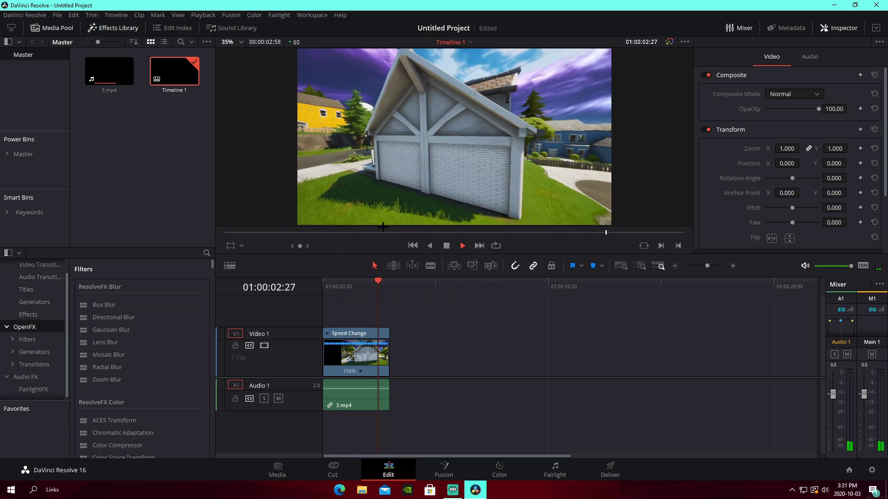
# - Save the project as xhjshsh and park the playhead at 01:00:01:37
pyautogui.hotkey('ctrl', 's')
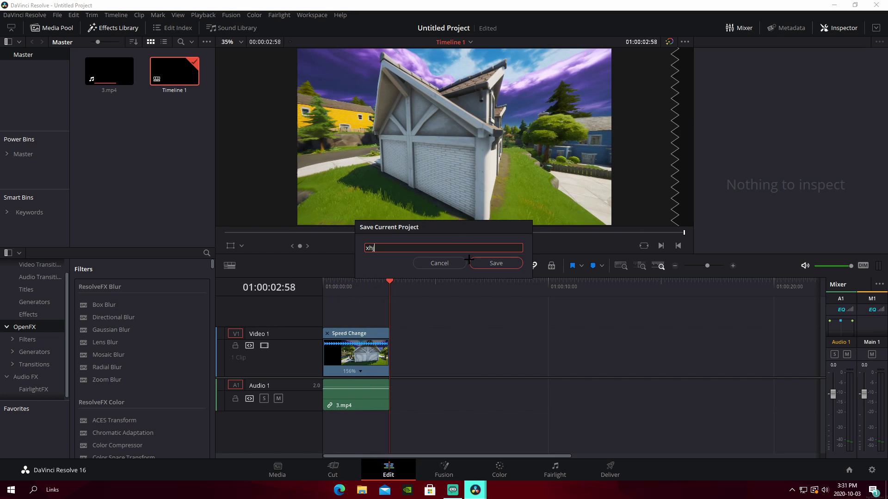
pyautogui.press('Return')
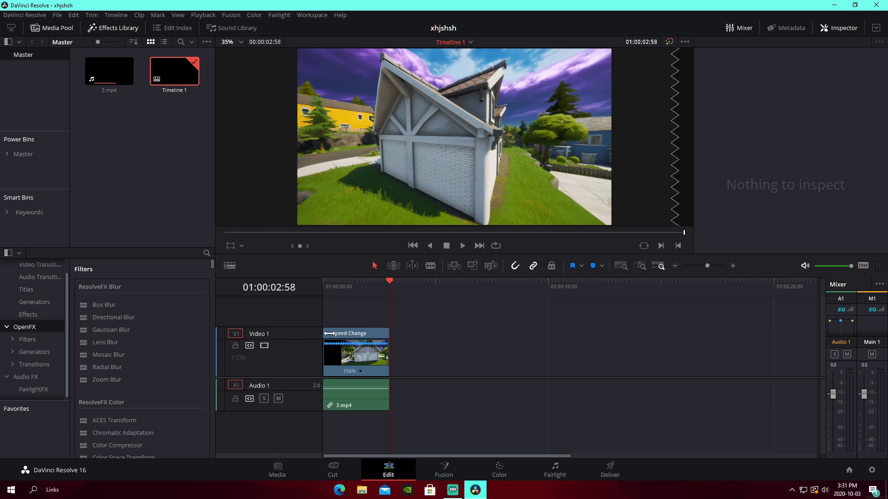
pyautogui.click(359, 289)
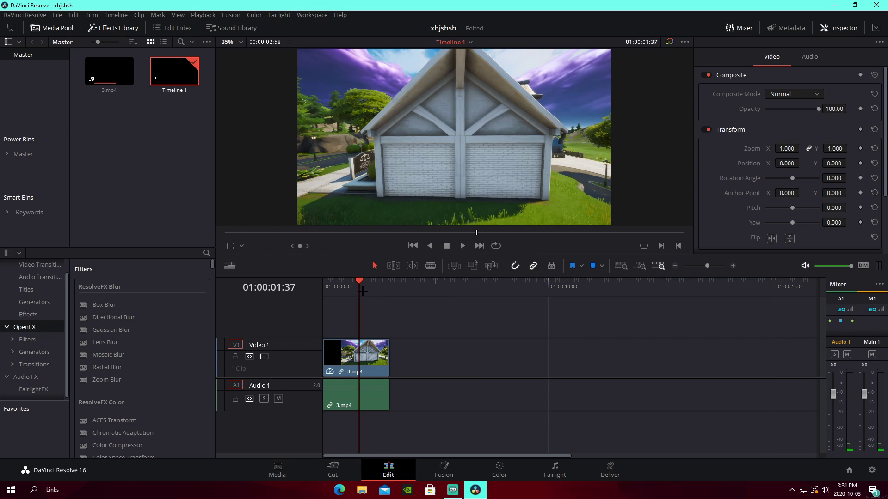
# - Unlink and delete 3.mp4's audio, then go to the Fusion page
pyautogui.rightClick(373, 358)
pyautogui.click(390, 357)
pyautogui.click(362, 407)
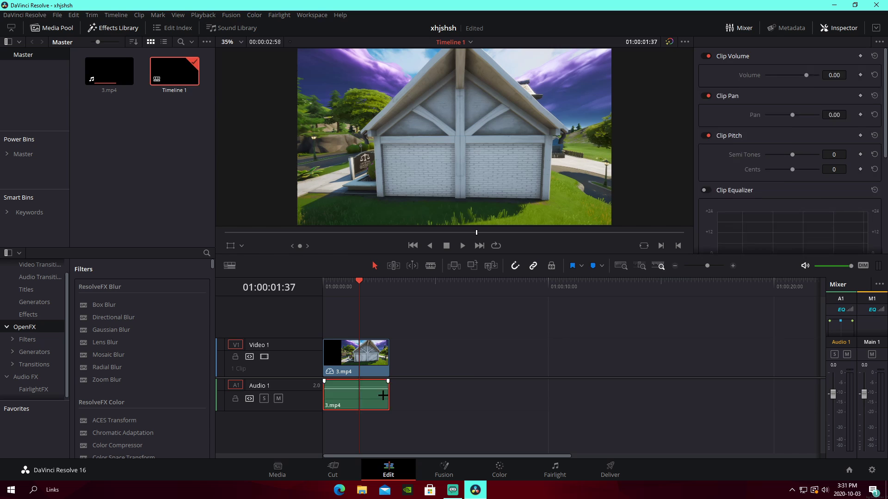
pyautogui.press('BackSpace')
pyautogui.rightClick(378, 357)
pyautogui.hotkey('shift', '5')
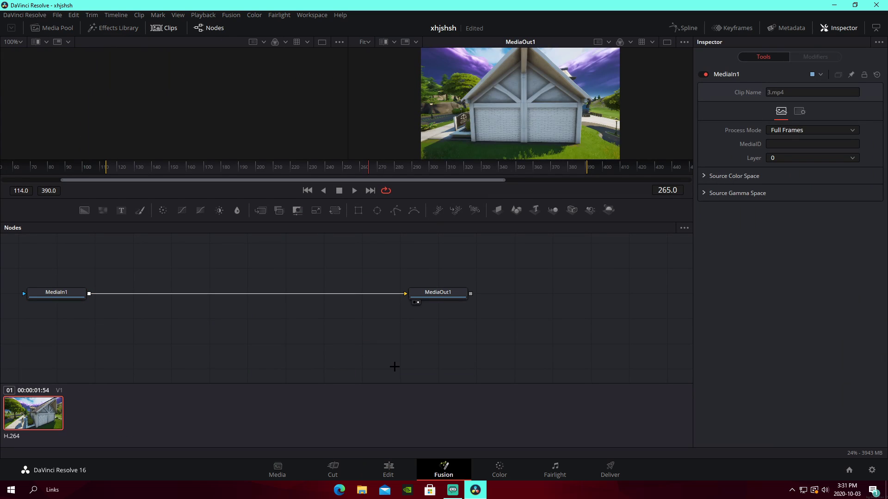
# - Insert a Planar Tracker between MediaIn1 and MediaOut1 and return the playhead to frame 114
pyautogui.hotkey('shift', 'space')
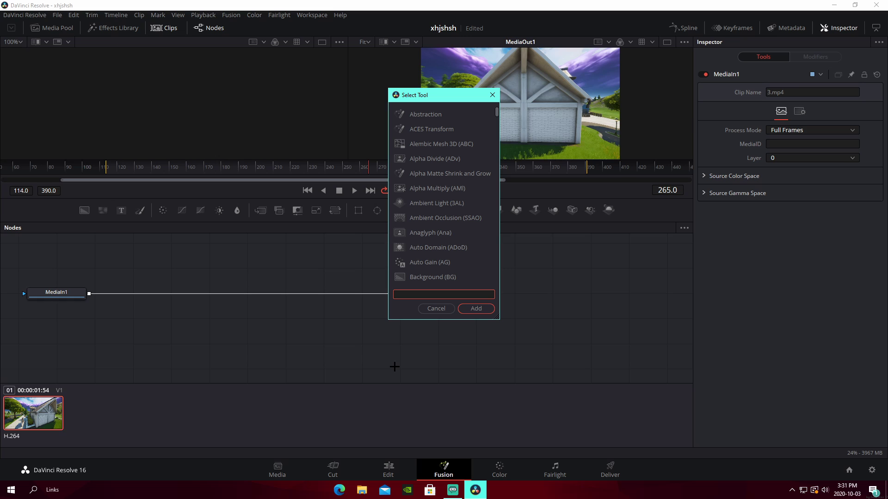
pyautogui.write('planar')
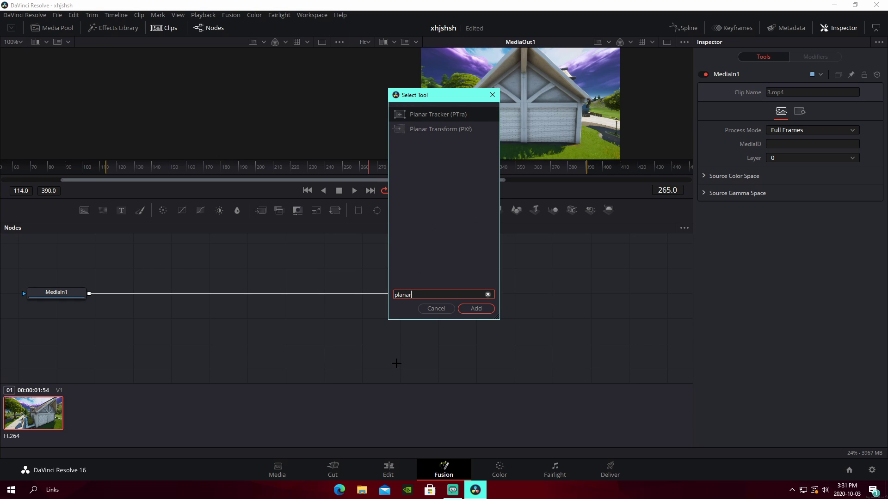
pyautogui.click(465, 313)
pyautogui.moveTo(382, 353); pyautogui.dragTo(266, 284)
pyautogui.moveTo(368, 167); pyautogui.dragTo(106, 173)
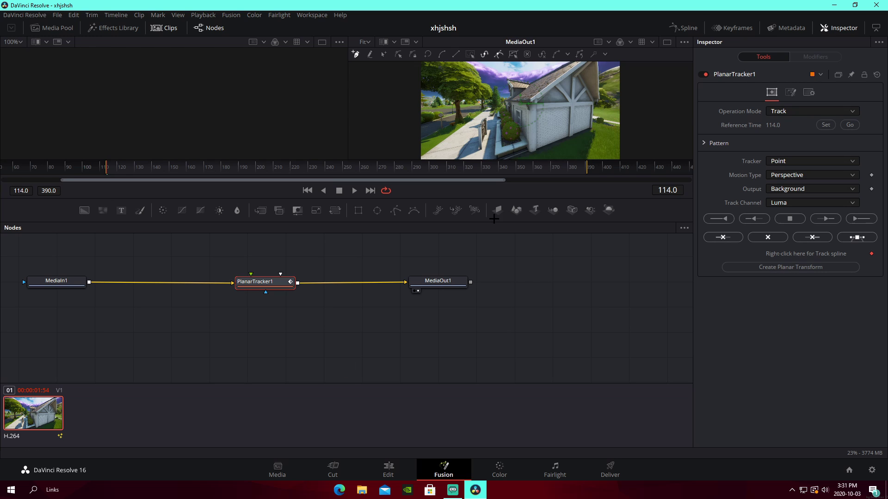
# - Zoom and pan around the house's white wall panel, then fit the whole frame in the viewer
pyautogui.scroll(8, 535, 119)
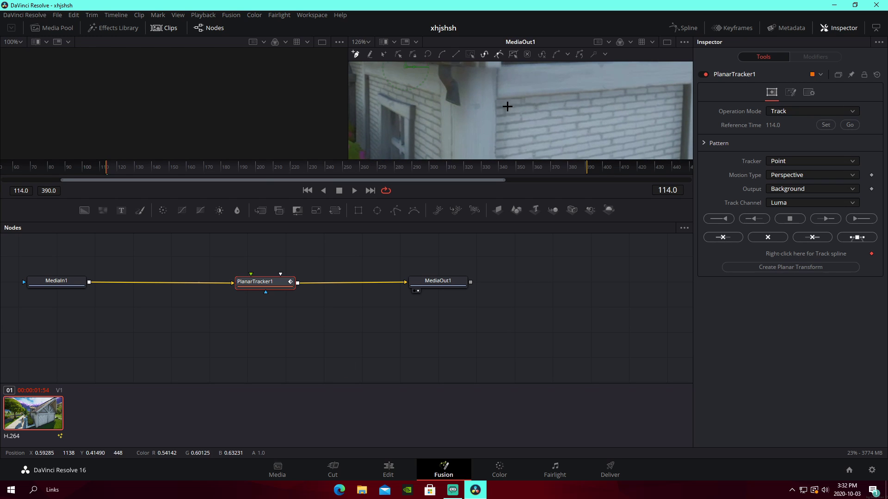
pyautogui.scroll(-5, 525, 121)
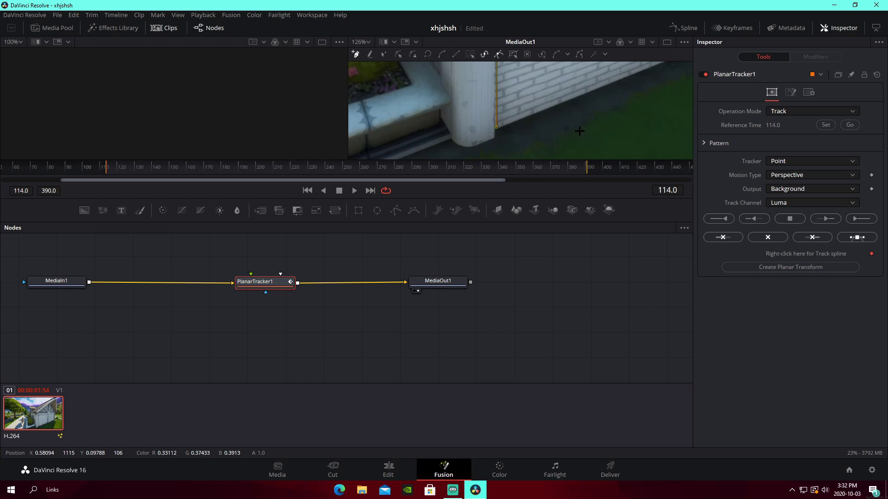
pyautogui.hscroll(5, 580, 131)
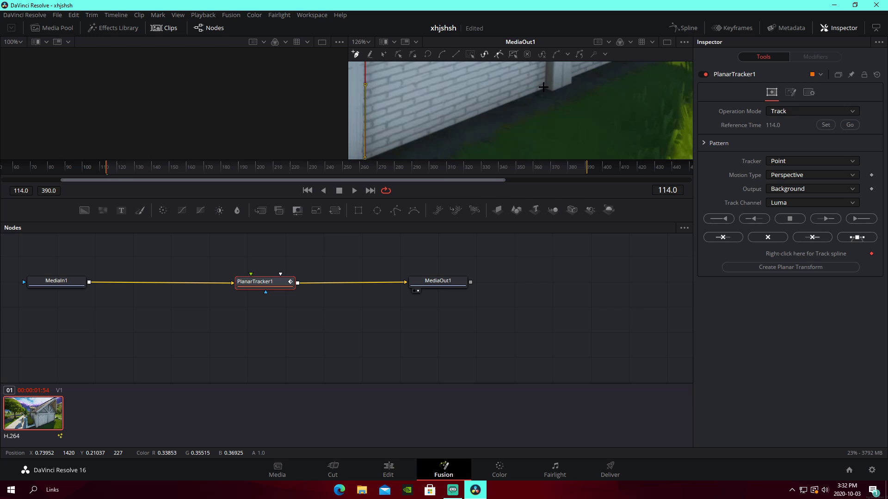
pyautogui.scroll(5, 544, 87)
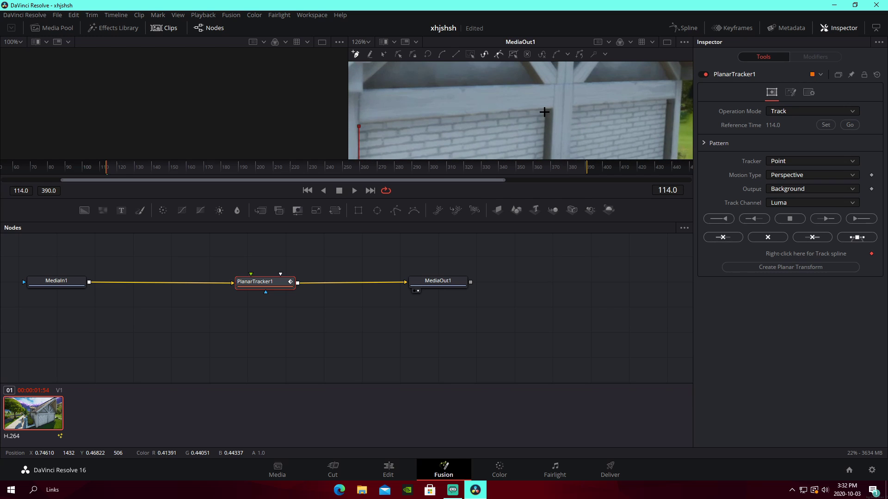
pyautogui.scroll(-5, 593, 125)
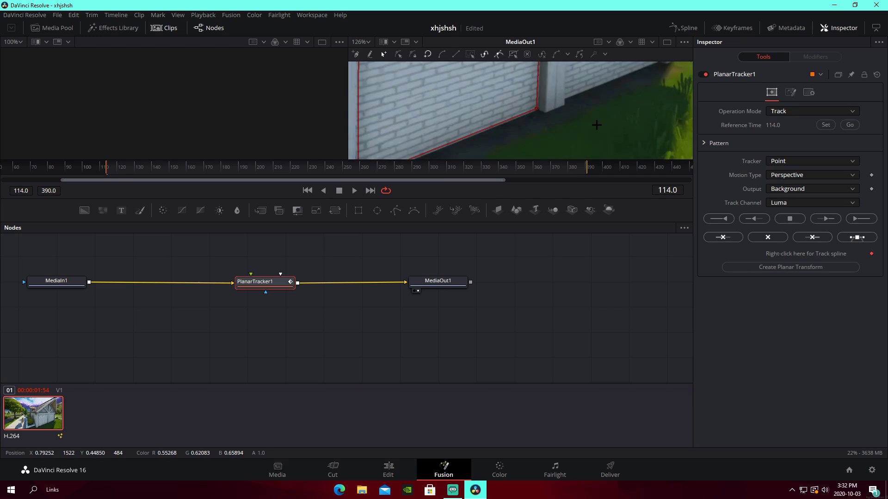
pyautogui.hotkey('ctrl', 'f')
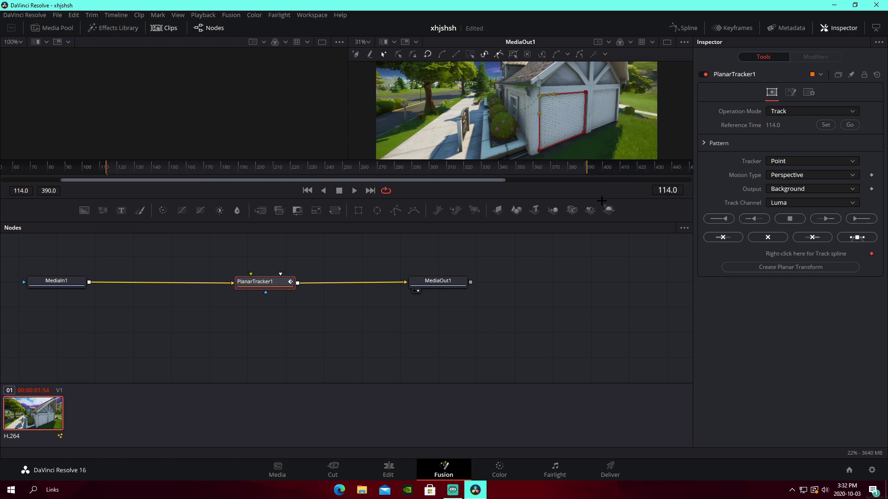
# - Track the wall forward to frame 390, create PlanarTransform1, and disconnect the tracker from MediaOut1
pyautogui.click(859, 218)
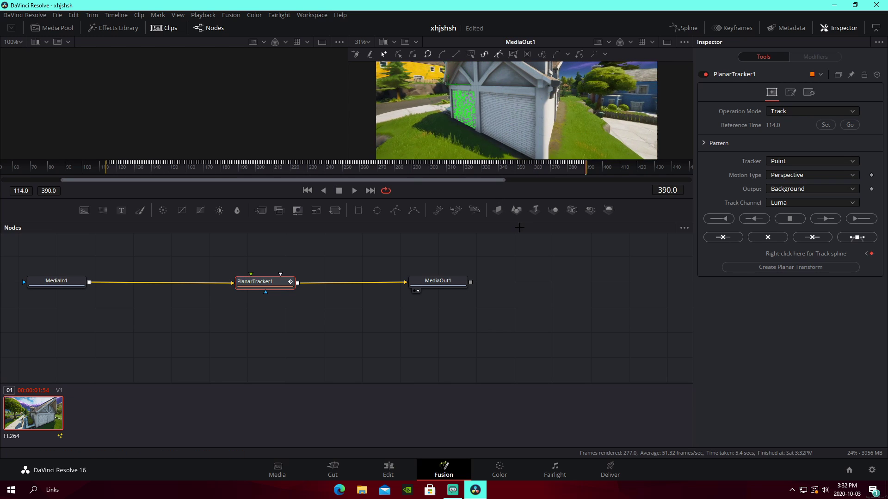
pyautogui.click(812, 270)
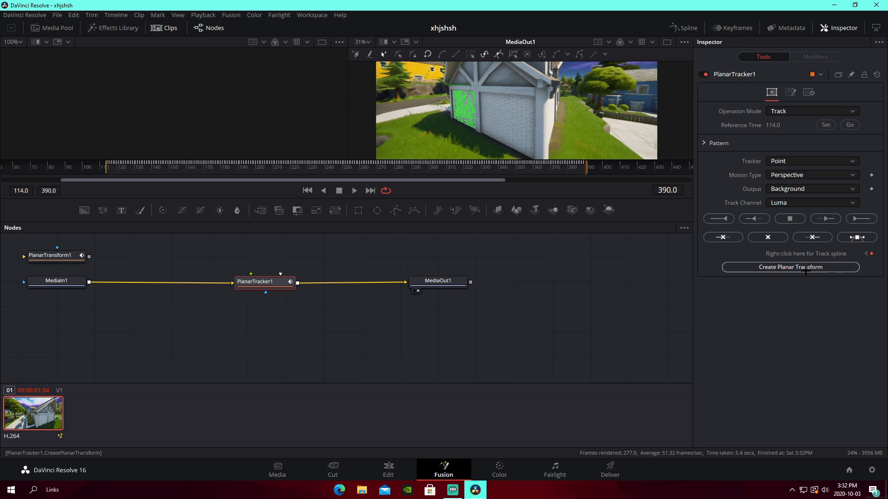
pyautogui.scroll(2, 444, 319)
pyautogui.moveTo(403, 338); pyautogui.dragTo(294, 337)
pyautogui.click(333, 346)
# - Add a Merge node wired from the tracker into MediaOut1, with PlanarTransform1 placed above it
pyautogui.hotkey('shift', 'space')
pyautogui.write('planar')
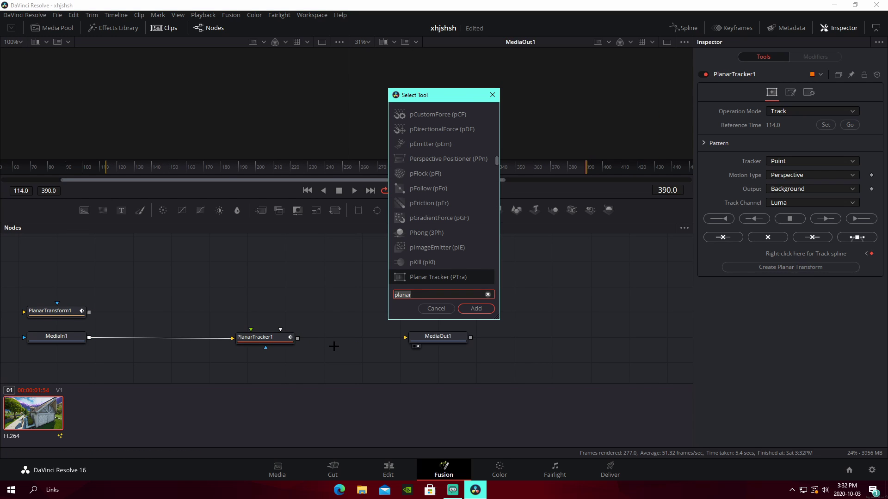
pyautogui.write('merge')
pyautogui.click(478, 309)
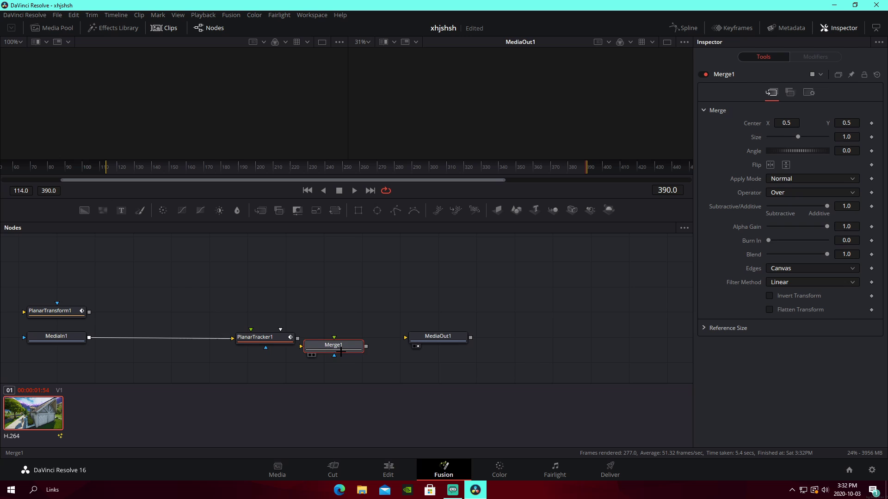
pyautogui.moveTo(297, 338); pyautogui.dragTo(317, 337)
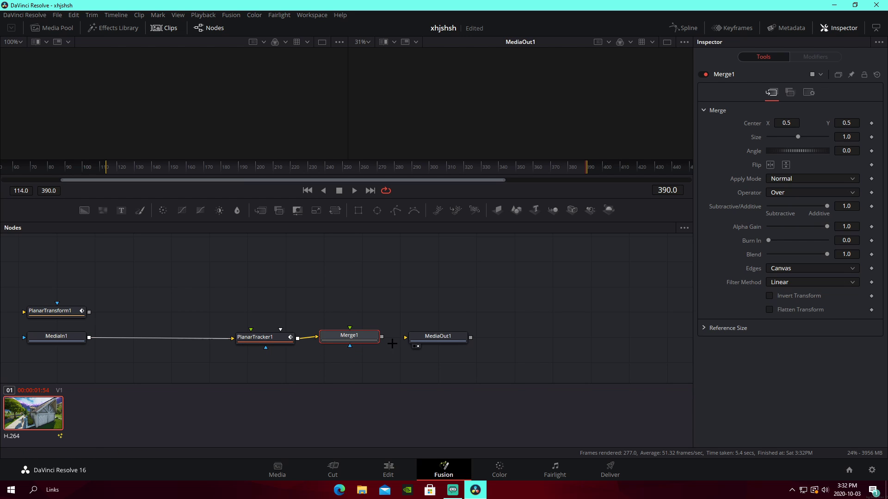
pyautogui.moveTo(382, 336); pyautogui.dragTo(405, 337)
pyautogui.moveTo(51, 311); pyautogui.dragTo(349, 329)
# - Add a Renderer 3D node and feed it into PlanarTransform1
pyautogui.hotkey('shift', 'space')
pyautogui.write('merge')
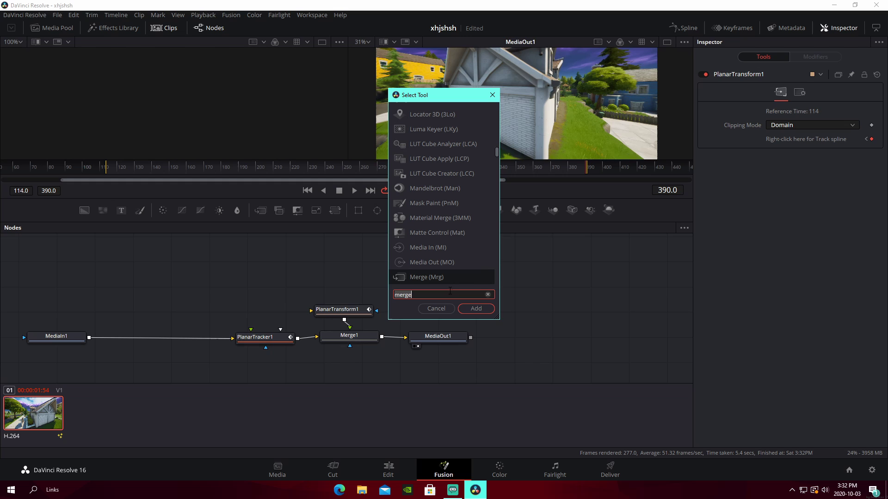
pyautogui.press('BackSpace')
pyautogui.press('BackSpace')
pyautogui.press('BackSpace')
pyautogui.press('BackSpace')
pyautogui.press('BackSpace')
pyautogui.write('render')
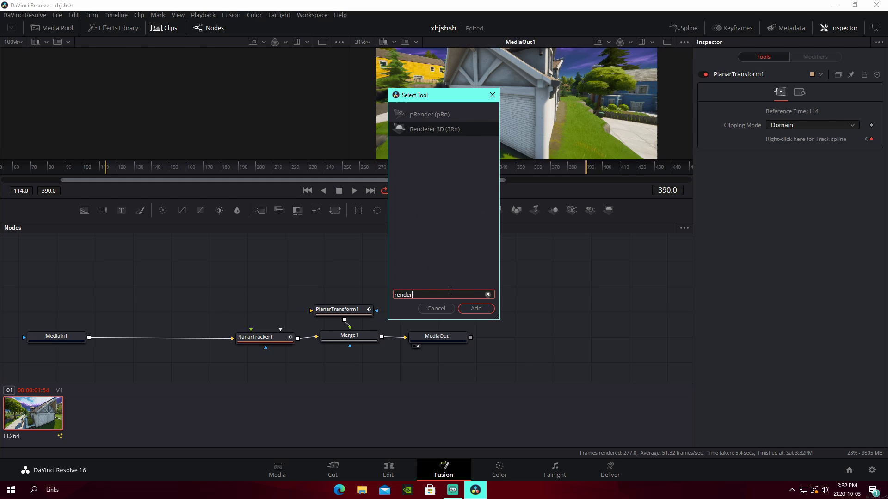
pyautogui.click(479, 308)
pyautogui.moveTo(445, 286); pyautogui.dragTo(345, 309)
pyautogui.click(432, 305)
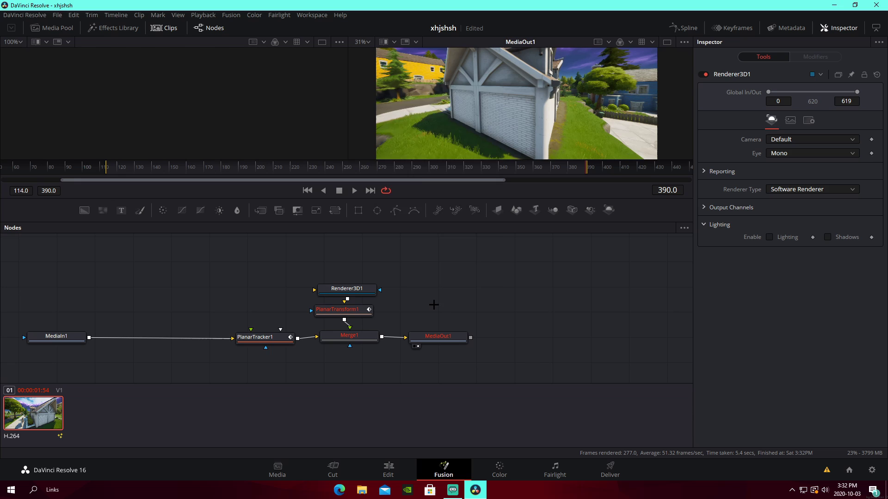
# - Add a Directional Light node linked above Renderer3D1
pyautogui.hotkey('shift', 'space')
pyautogui.write('direc')
pyautogui.click(447, 143)
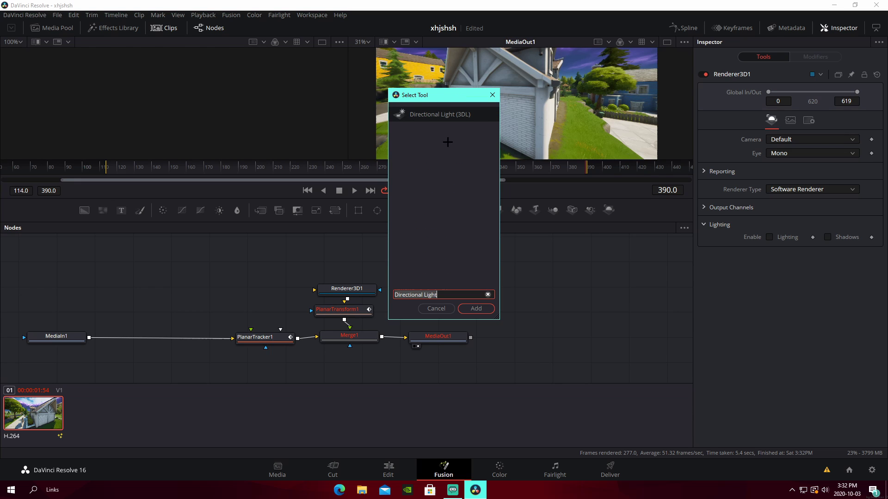
pyautogui.click(473, 308)
pyautogui.moveTo(439, 301); pyautogui.dragTo(353, 291)
# - Add a Text 3D node and rearrange nodes, selecting the unwanted Merge3D1
pyautogui.hotkey('shift', 'space')
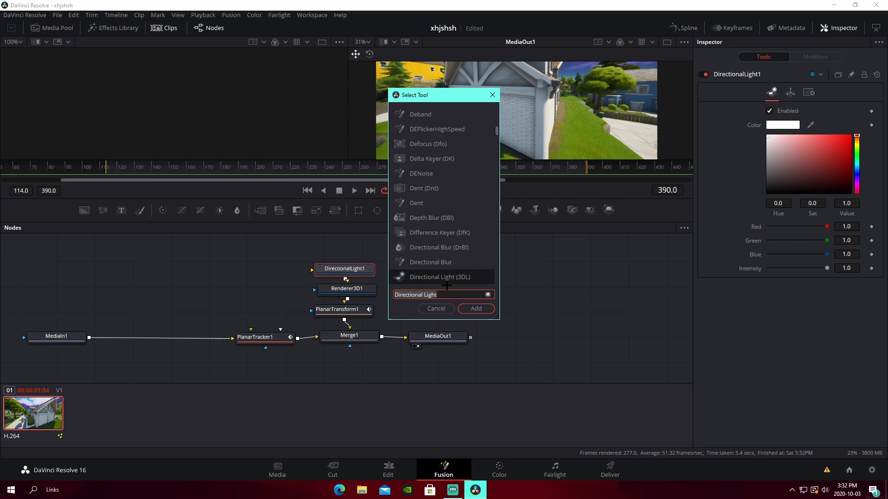
pyautogui.write('text')
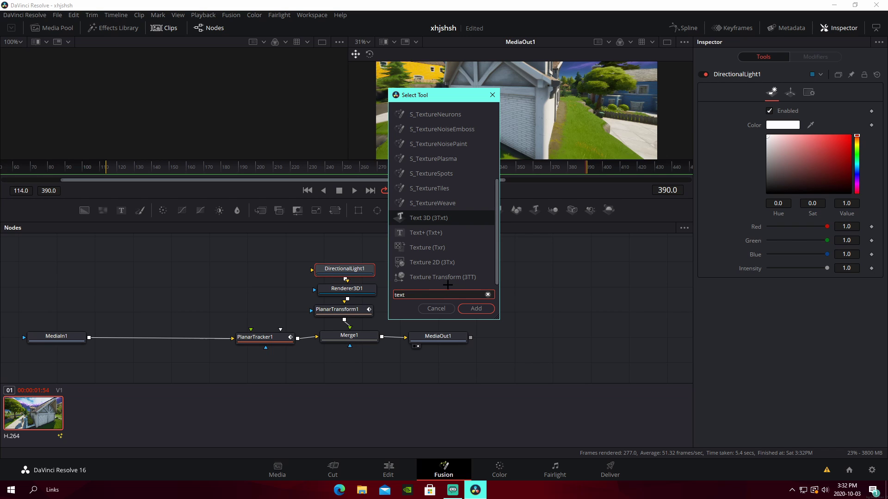
pyautogui.click(476, 309)
pyautogui.moveTo(350, 295); pyautogui.dragTo(508, 257)
pyautogui.moveTo(426, 303); pyautogui.dragTo(355, 302)
pyautogui.click(352, 295)
# - Delete Merge3D1, link Text3D1 above DirectionalLight1, and return to about frame 115
pyautogui.press('Delete')
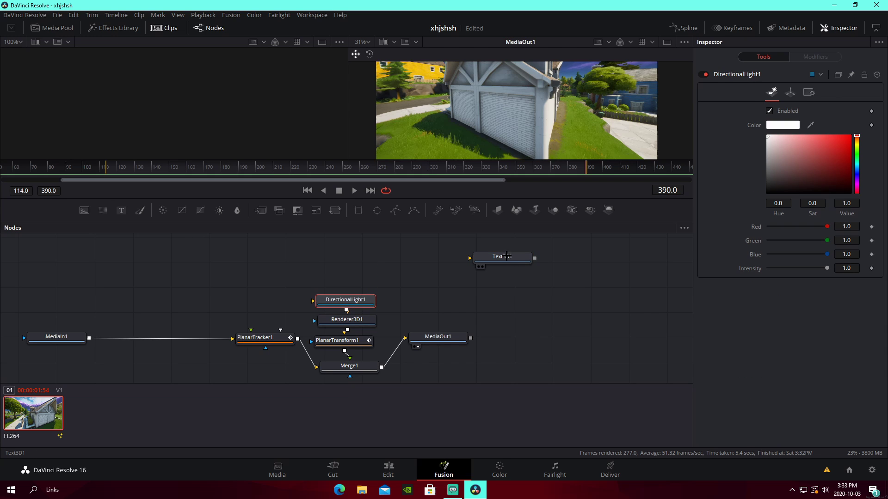
pyautogui.moveTo(502, 257); pyautogui.dragTo(346, 309)
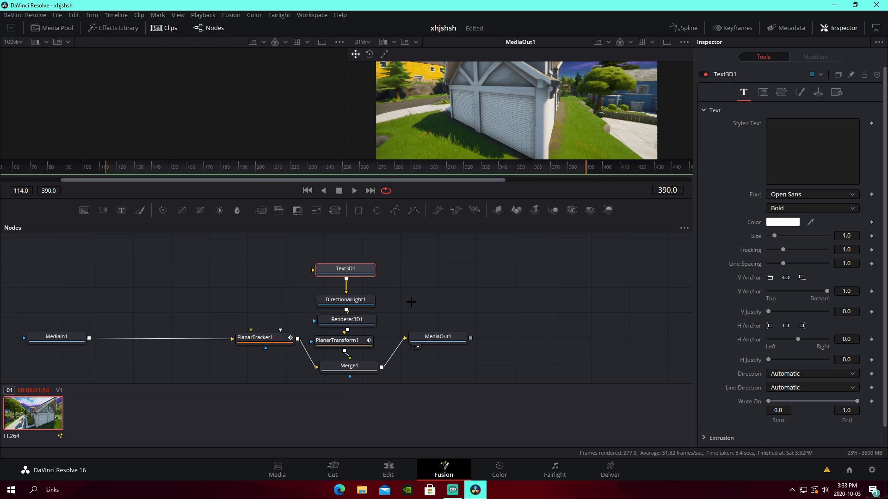
pyautogui.click(106, 167)
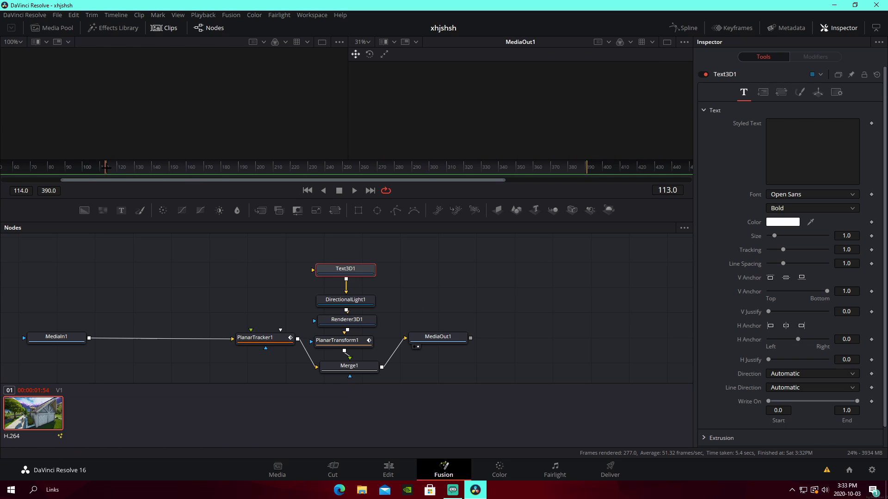
pyautogui.moveTo(106, 167); pyautogui.dragTo(105, 167)
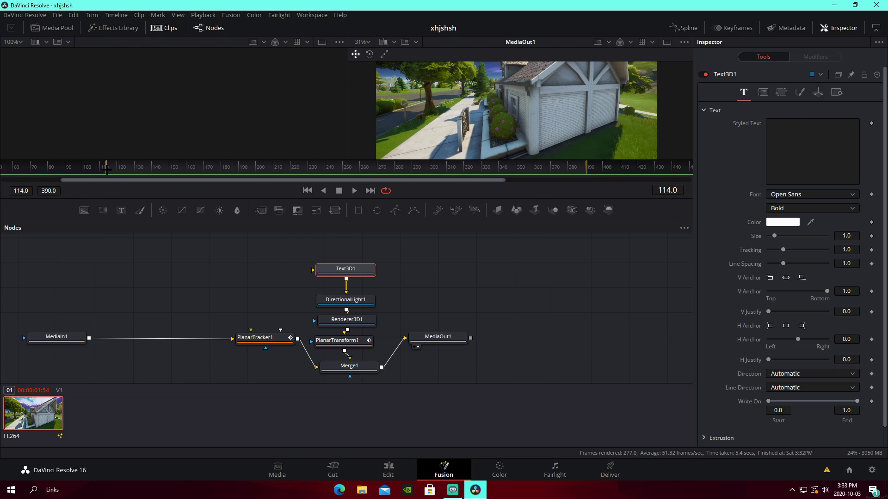
# - Enter the title 'A JOSHYYTV' / 'MONTAGE' on two lines and shrink it to size 0.19
pyautogui.click(813, 134)
pyautogui.write('sj')
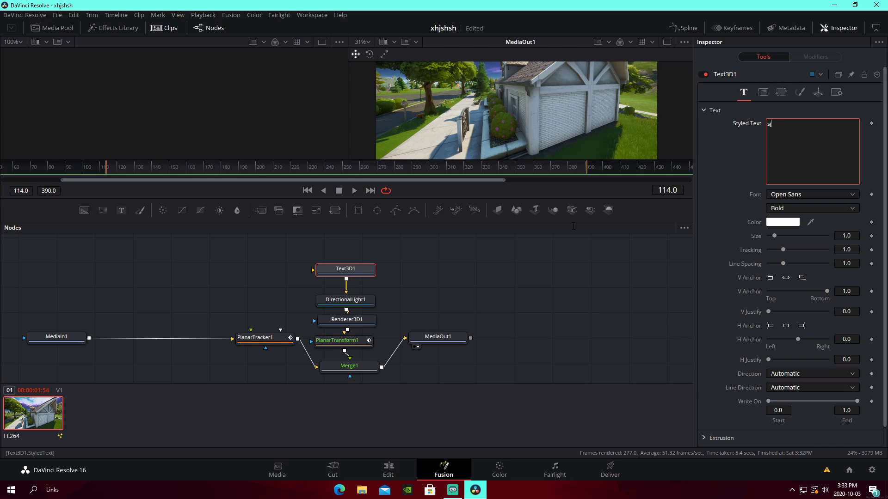
pyautogui.write('sjs')
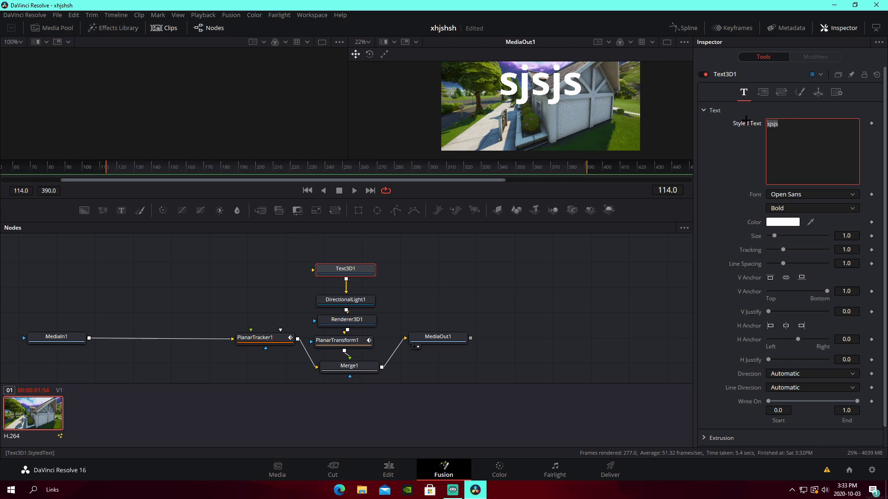
pyautogui.press('BackSpace')
pyautogui.press('BackSpace')
pyautogui.press('BackSpace')
pyautogui.press('BackSpace')
pyautogui.press('BackSpace')
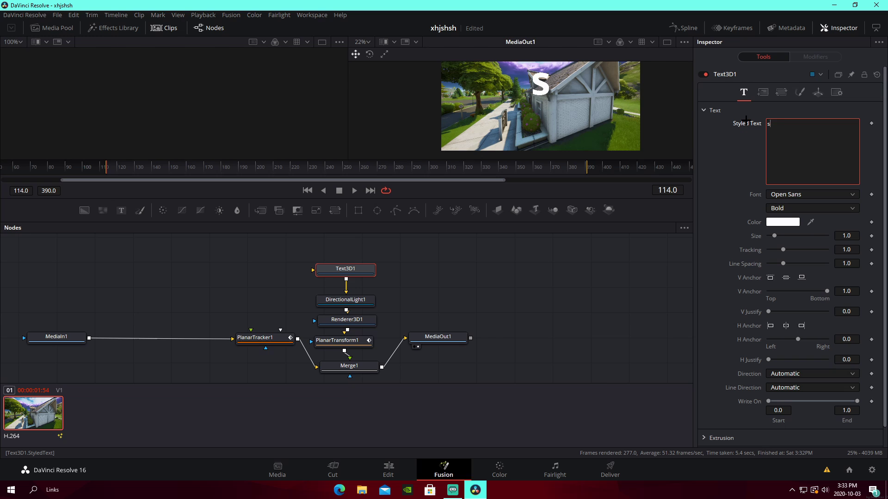
pyautogui.write('A JOSHYYTV M')
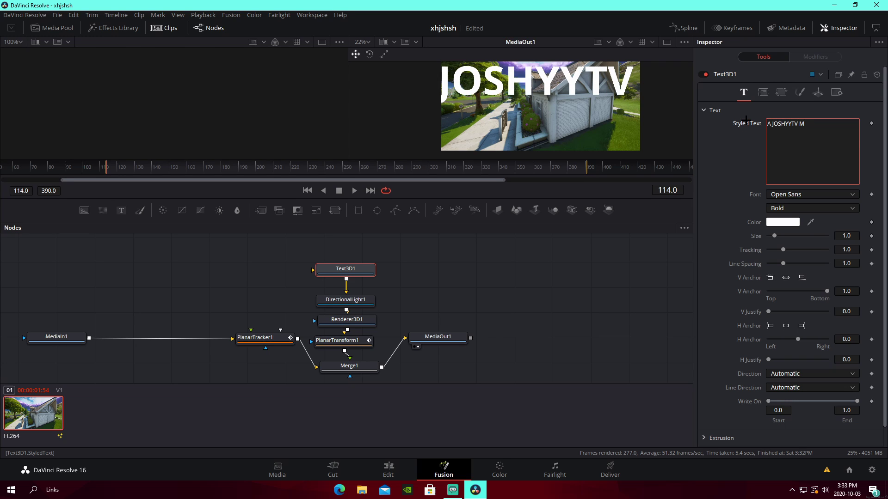
pyautogui.press('Left')
pyautogui.press('BackSpace')
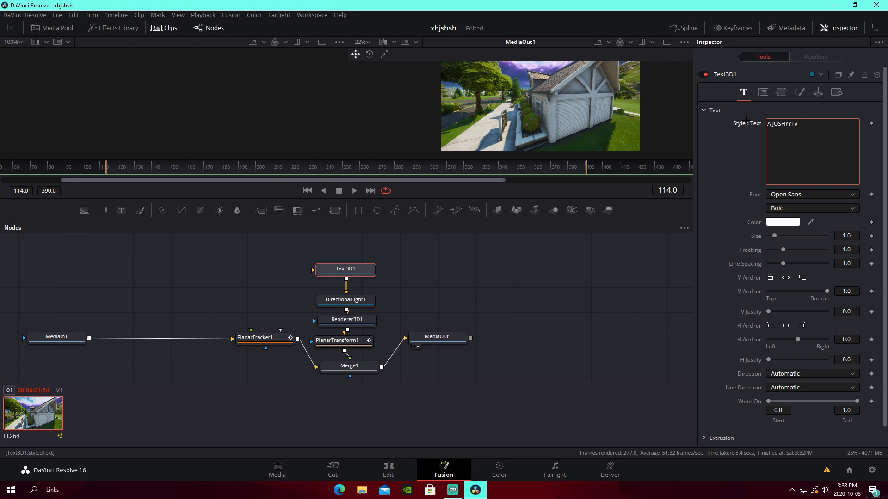
pyautogui.press('Return')
pyautogui.write('ONTAGE')
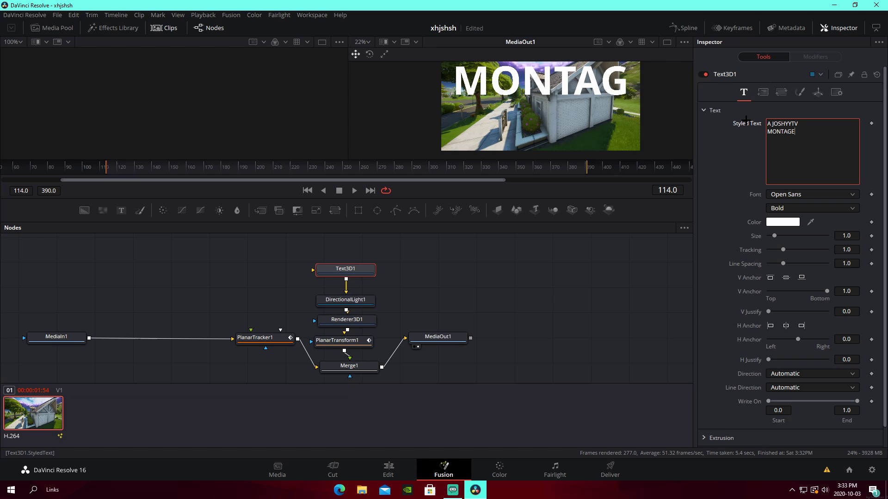
pyautogui.moveTo(774, 236); pyautogui.dragTo(770, 236)
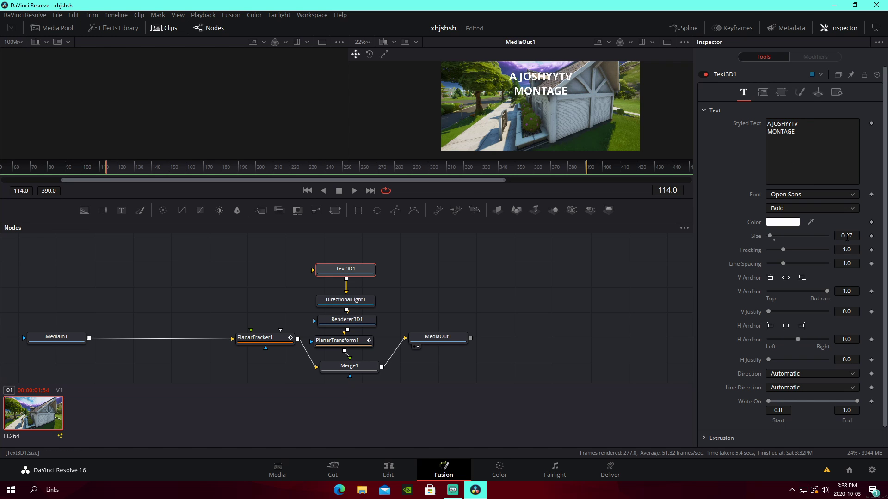
# - Set the title font to Burbank Big Condensed
pyautogui.click(805, 195)
pyautogui.scroll(15, 816, 247)
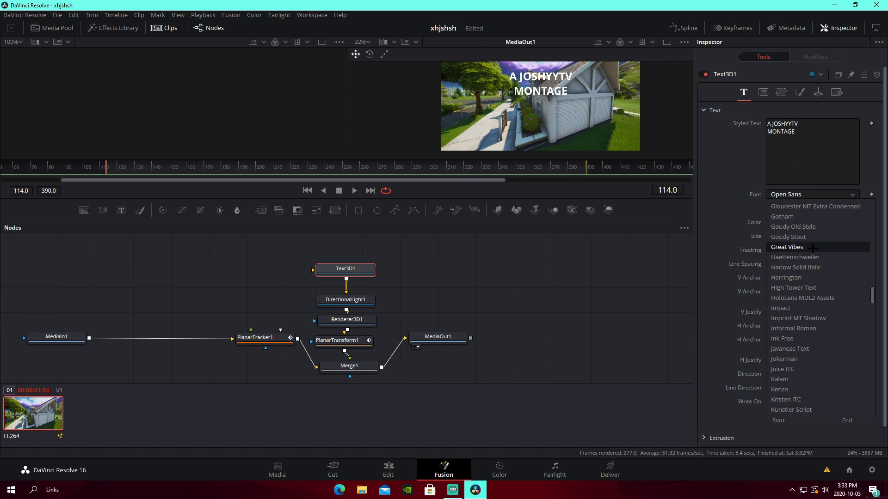
pyautogui.scroll(5, 816, 256)
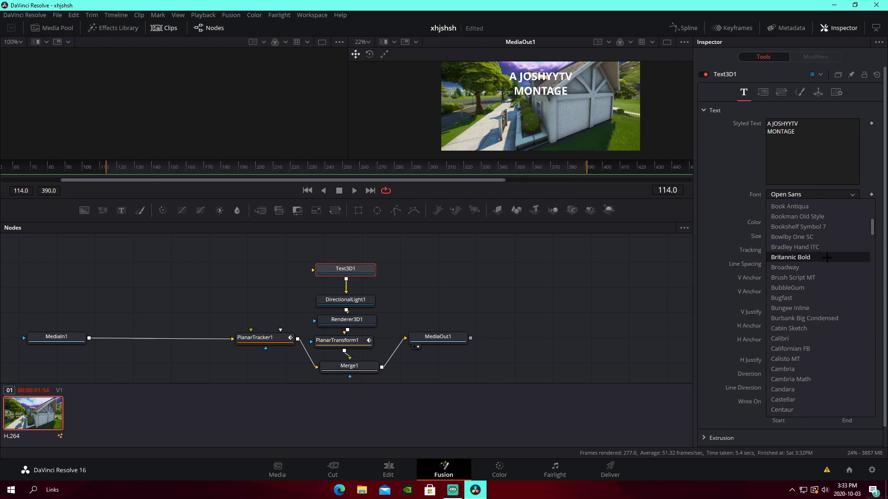
pyautogui.click(823, 317)
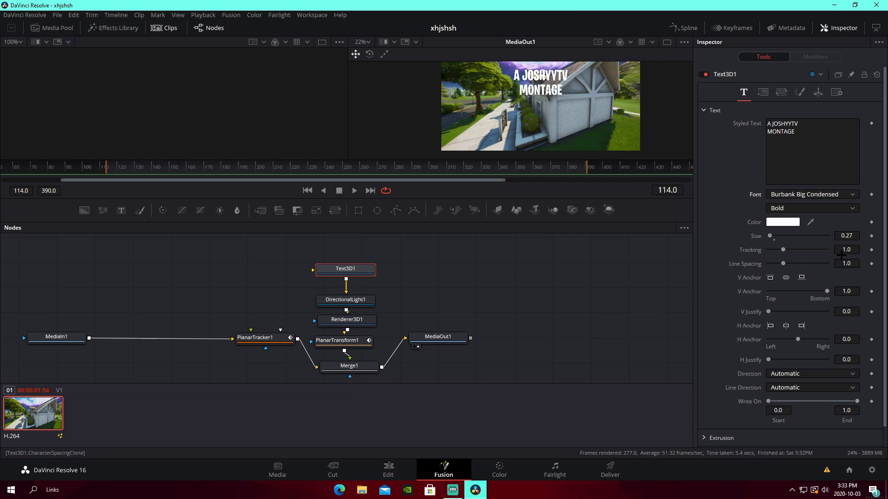
pyautogui.scroll(-8, 848, 236)
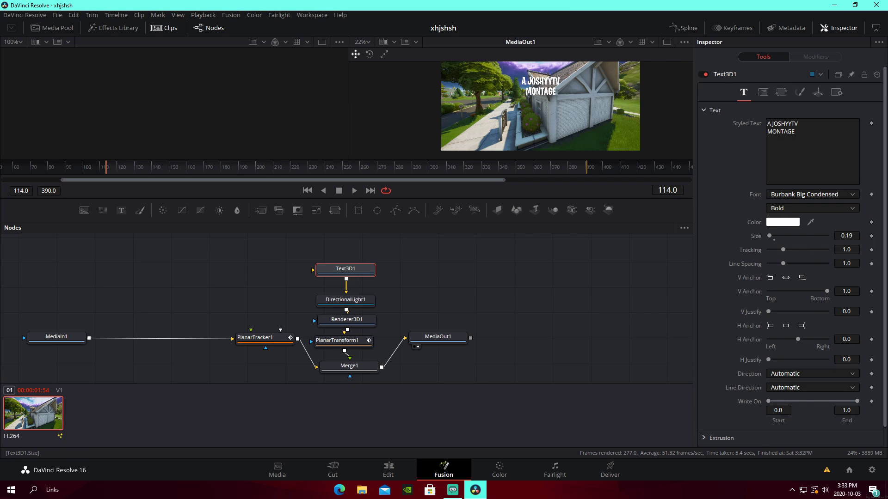
pyautogui.click(817, 93)
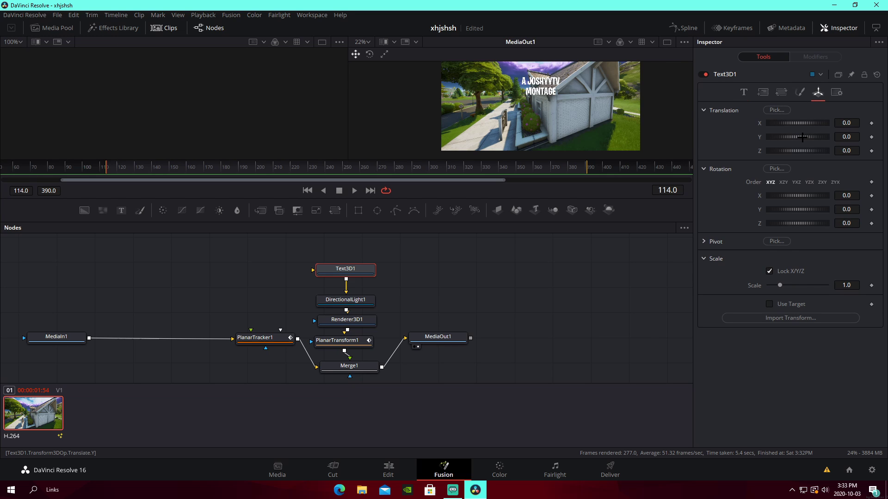
# - Shrink the title to size 0.12 and position it at X 0.493, Y -0.389 on the wall
pyautogui.moveTo(802, 137)
pyautogui.mouseDown()
pyautogui.moveTo(792, 137)
pyautogui.moveTo(798, 124)
pyautogui.mouseUp()
pyautogui.click(743, 92)
pyautogui.moveTo(847, 231); pyautogui.dragTo(830, 231)
pyautogui.click(818, 92)
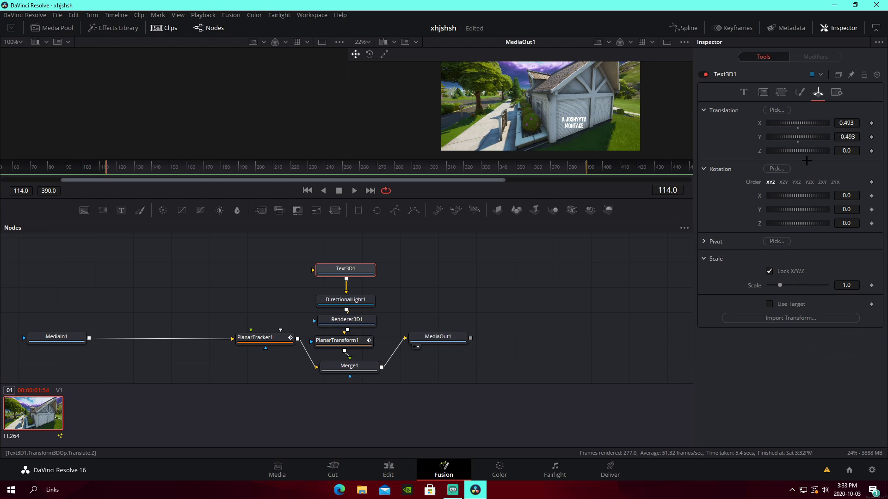
pyautogui.moveTo(840, 137); pyautogui.dragTo(863, 137)
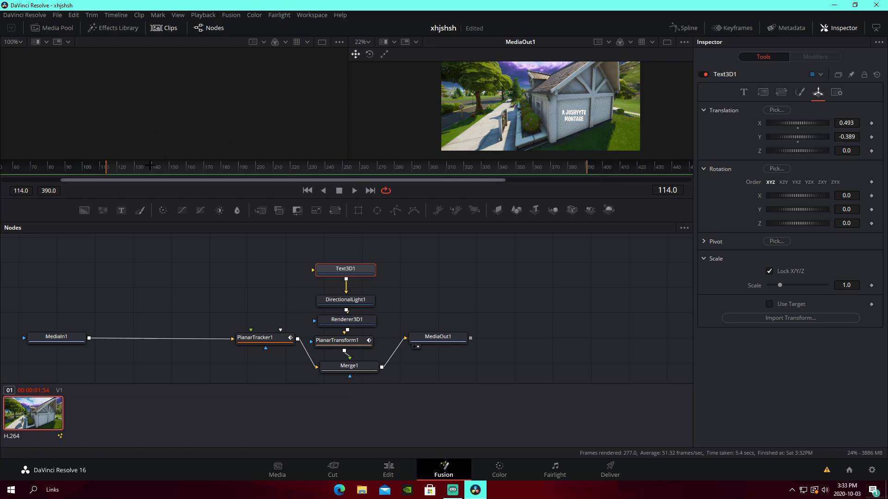
# - Tilt the title to Z rotation 10.4 at frame 114, scrubbing to confirm it follows the wall
pyautogui.moveTo(151, 165); pyautogui.dragTo(108, 177)
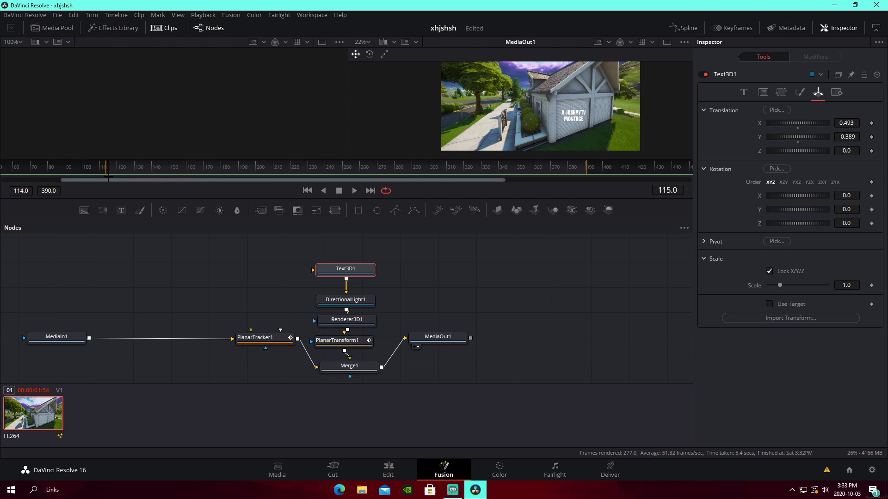
pyautogui.press('Left')
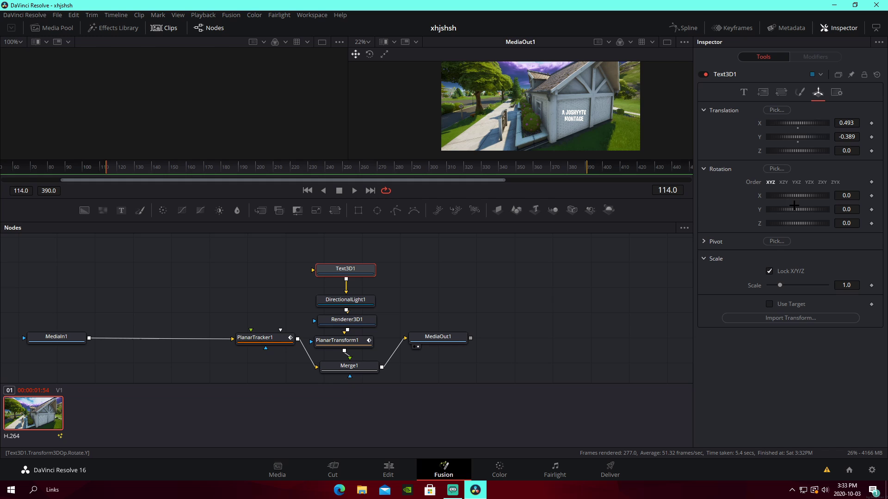
pyautogui.moveTo(792, 221); pyautogui.dragTo(796, 222)
pyautogui.moveTo(372, 163); pyautogui.dragTo(175, 165)
# - Save, then set the title size to 0.14 and its colour to black, scrubbing to check
pyautogui.hotkey('ctrl', 's')
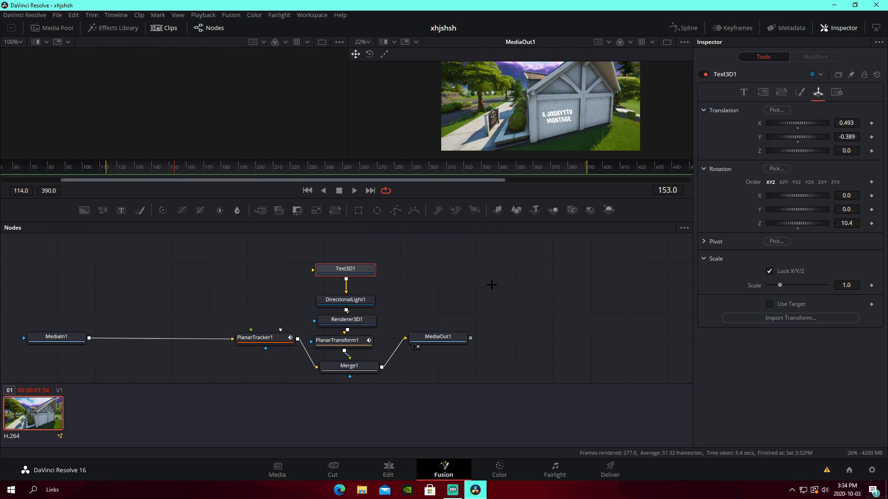
pyautogui.click(743, 92)
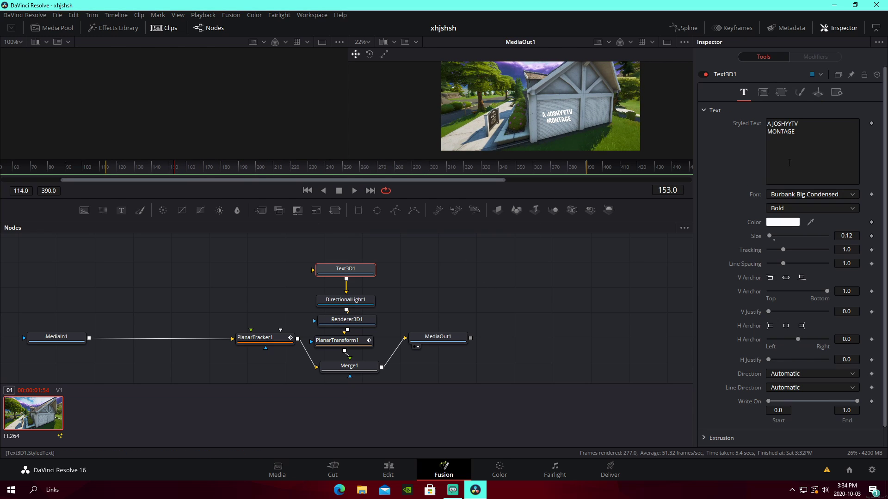
pyautogui.moveTo(770, 236)
pyautogui.mouseDown()
pyautogui.moveTo(779, 236)
pyautogui.moveTo(769, 235)
pyautogui.mouseUp()
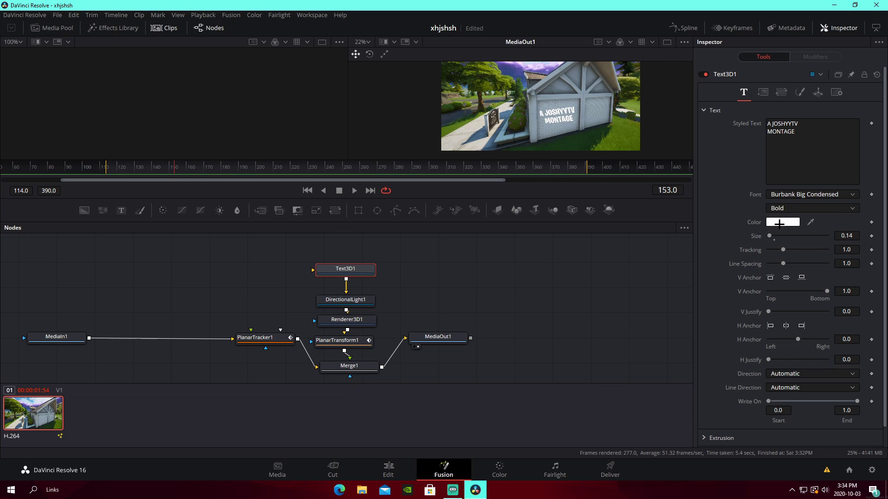
pyautogui.click(781, 222)
pyautogui.click(552, 331)
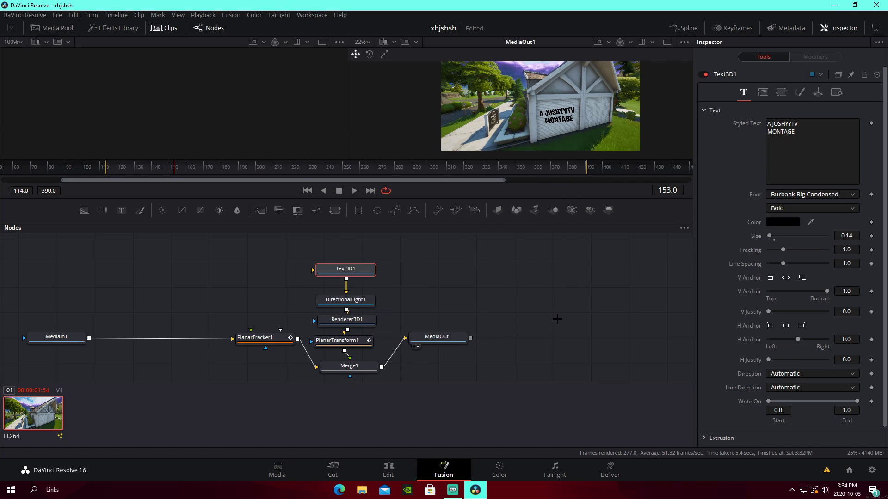
pyautogui.click(400, 166)
pyautogui.moveTo(400, 166); pyautogui.dragTo(237, 167)
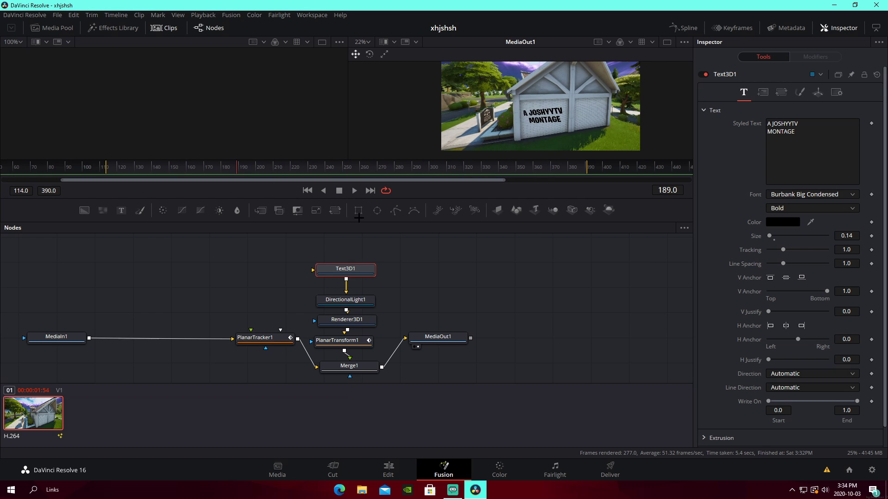